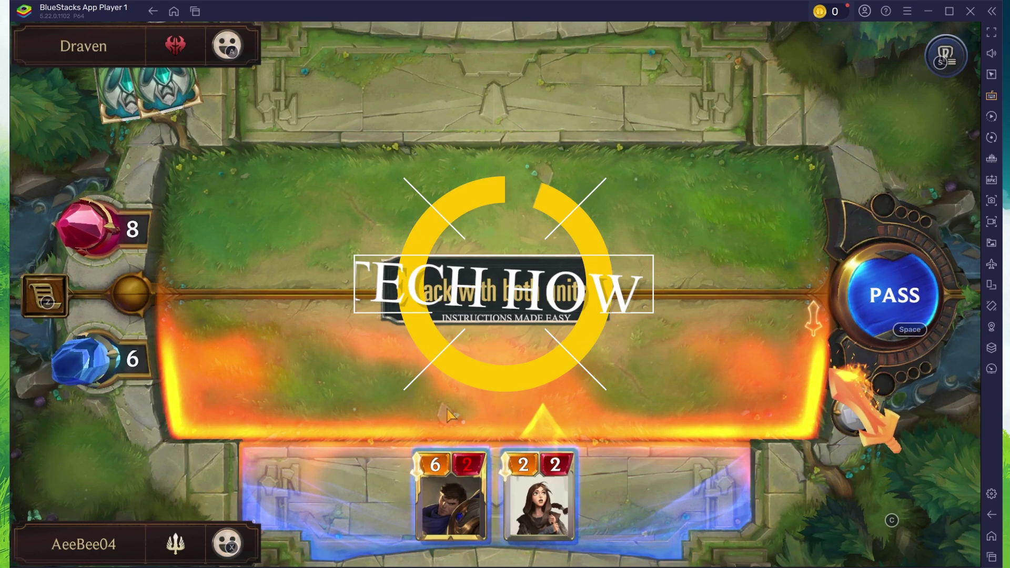
Step: Move both bench units onto the battlefield and launch the attack with them
left_click_drag(451, 489, 447, 368)
left_click_drag(539, 494, 547, 372)
key("space")
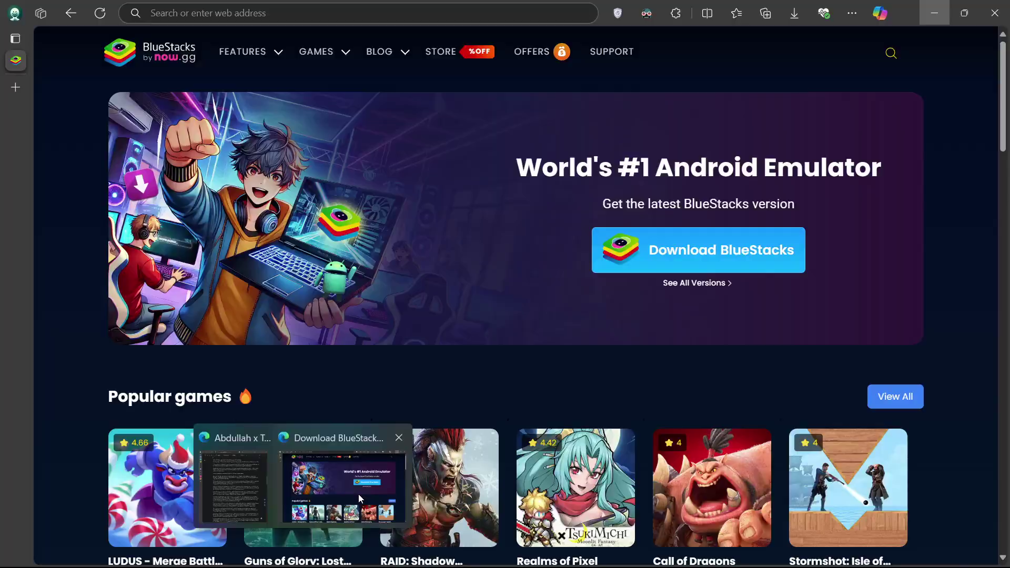
Step: Switch to the browser showing the BlueStacks website and download the latest BlueStacks version
left_click(358, 493)
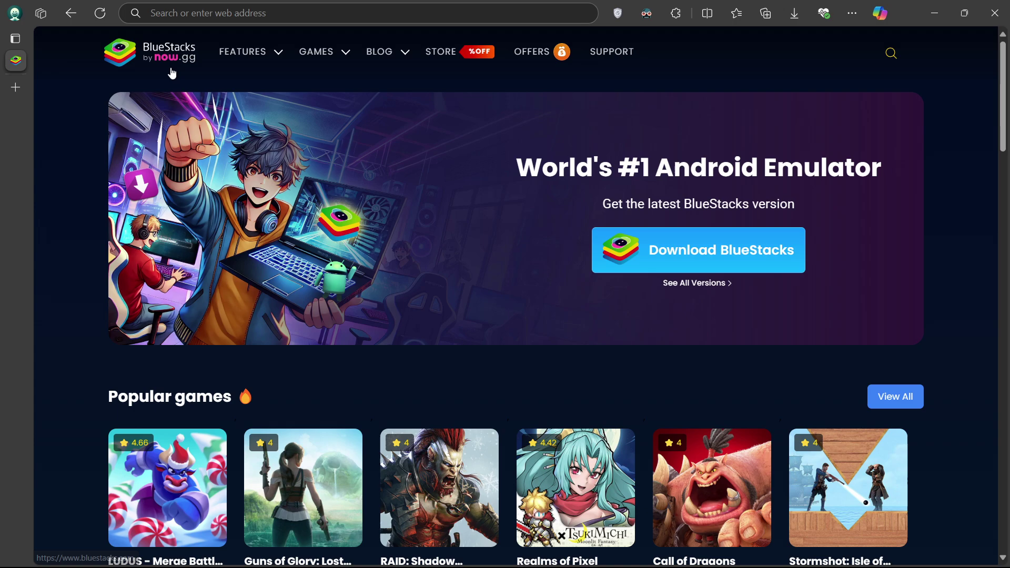
left_click(672, 262)
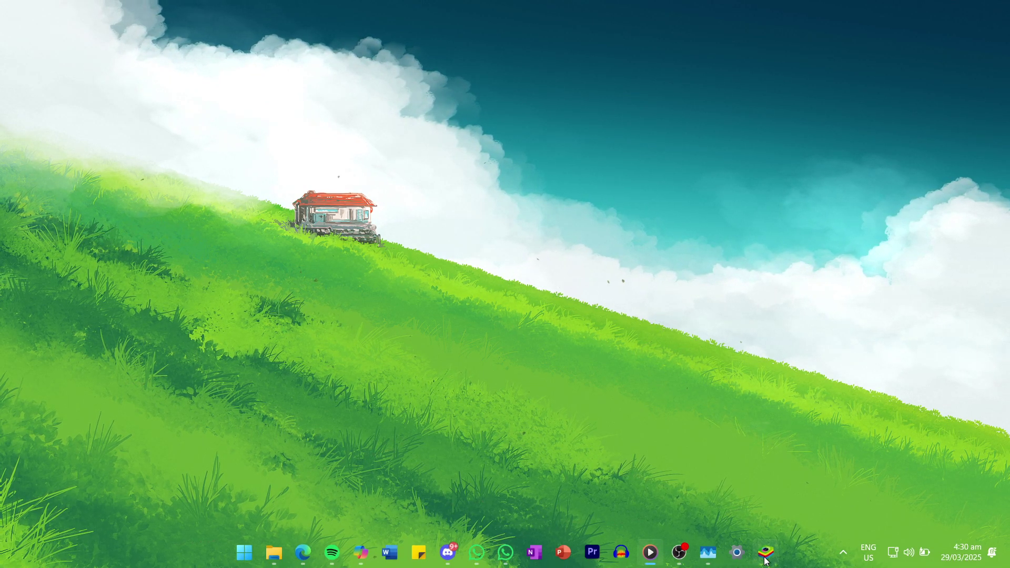
Step: Launch BlueStacks and search its Play Store for Legends of Runeterra using the recent query "lengends of runeterra"
left_click(765, 551)
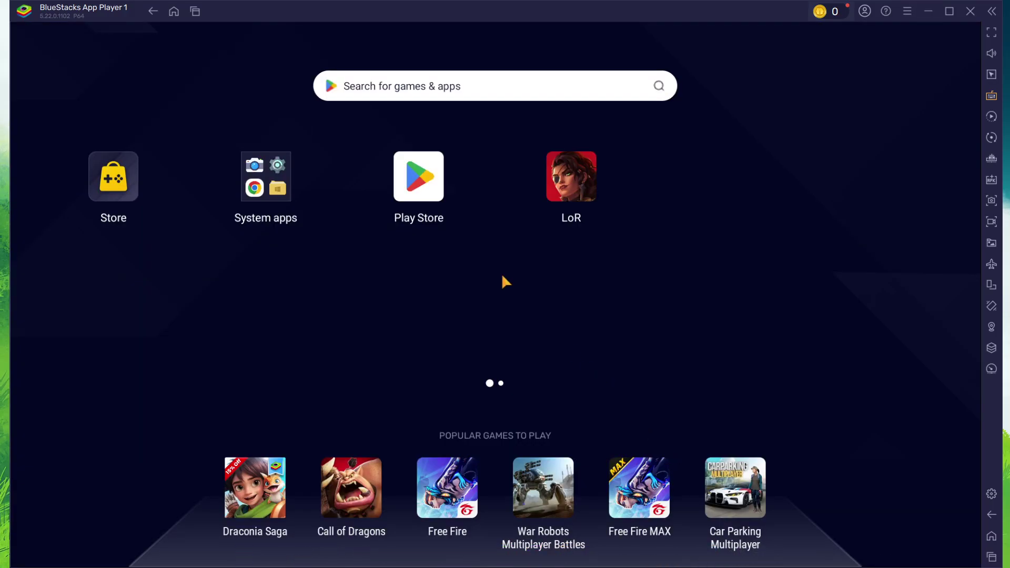
left_click(426, 195)
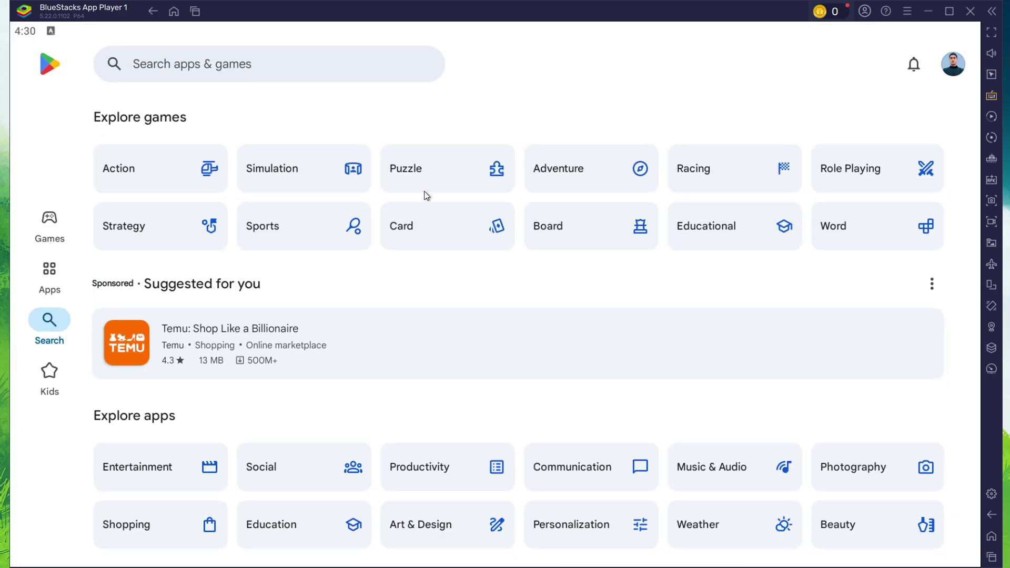
left_click(208, 69)
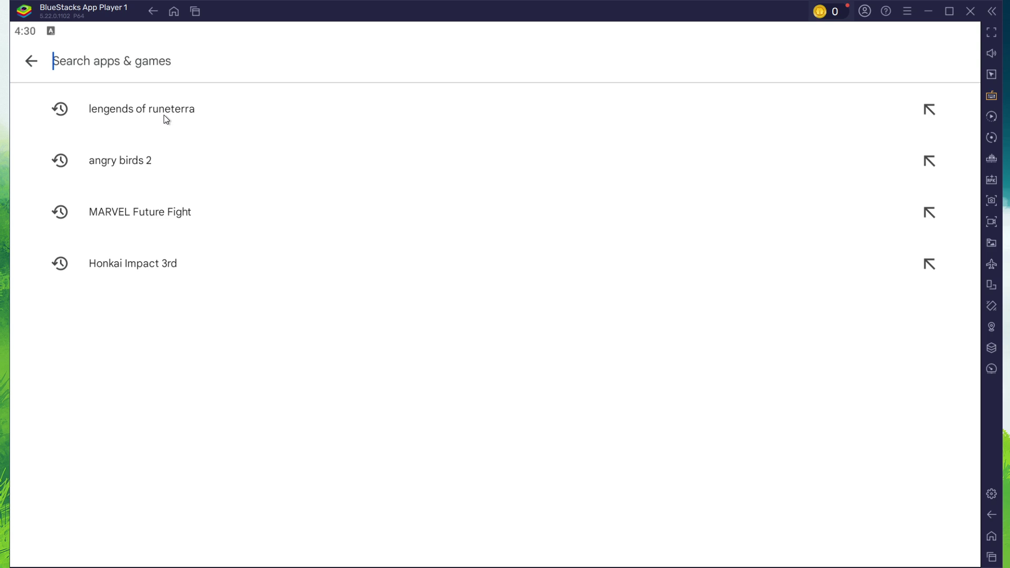
left_click(163, 115)
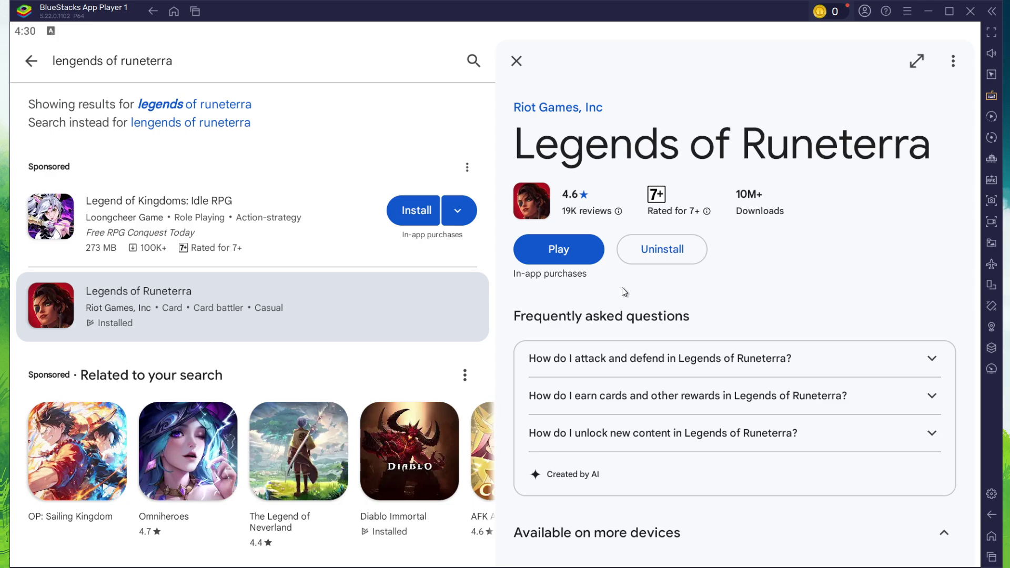
Step: Open the BlueStacks settings and review the gamepad options for allowing games direct access
left_click(991, 494)
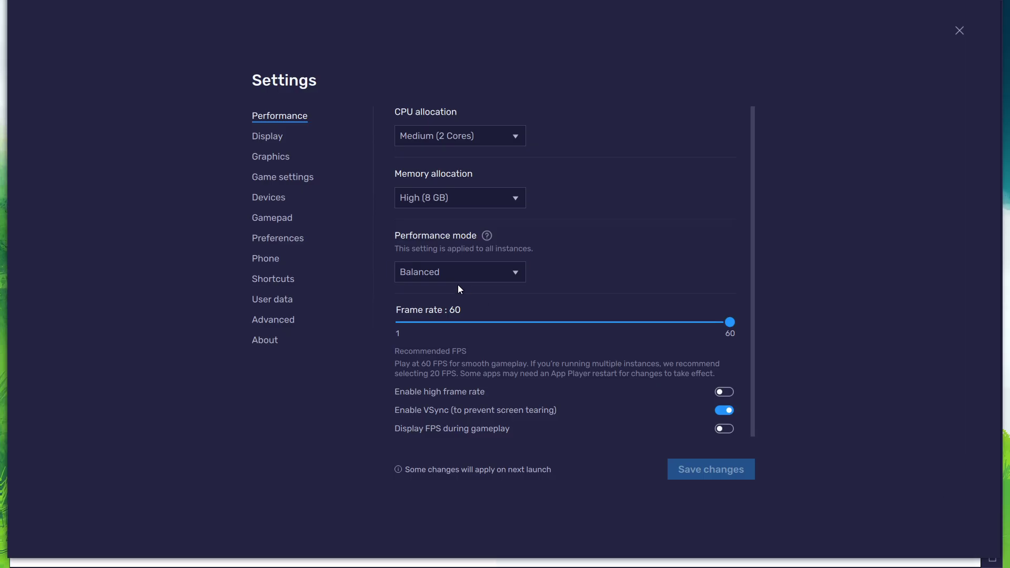
left_click(282, 219)
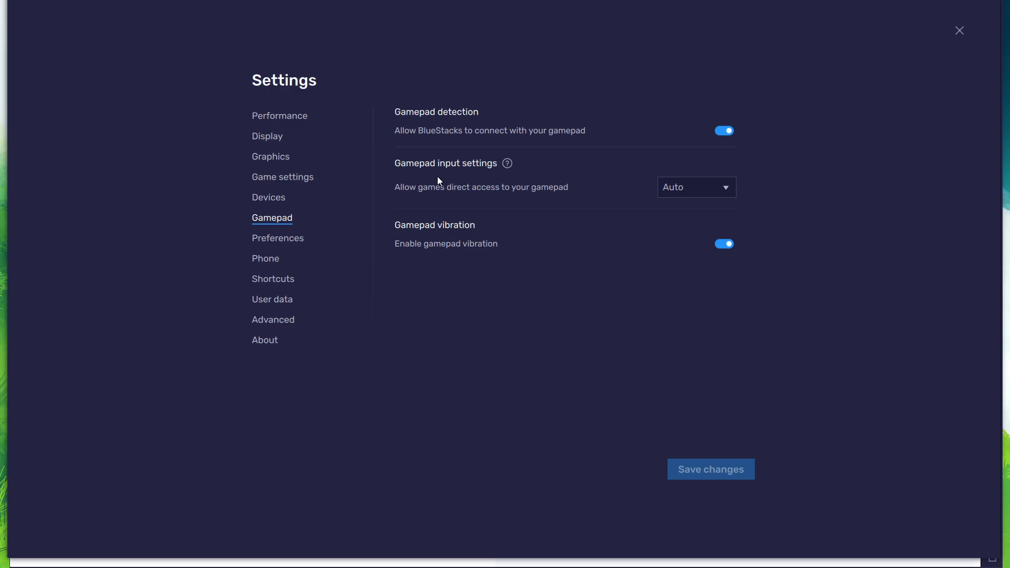
left_click(664, 188)
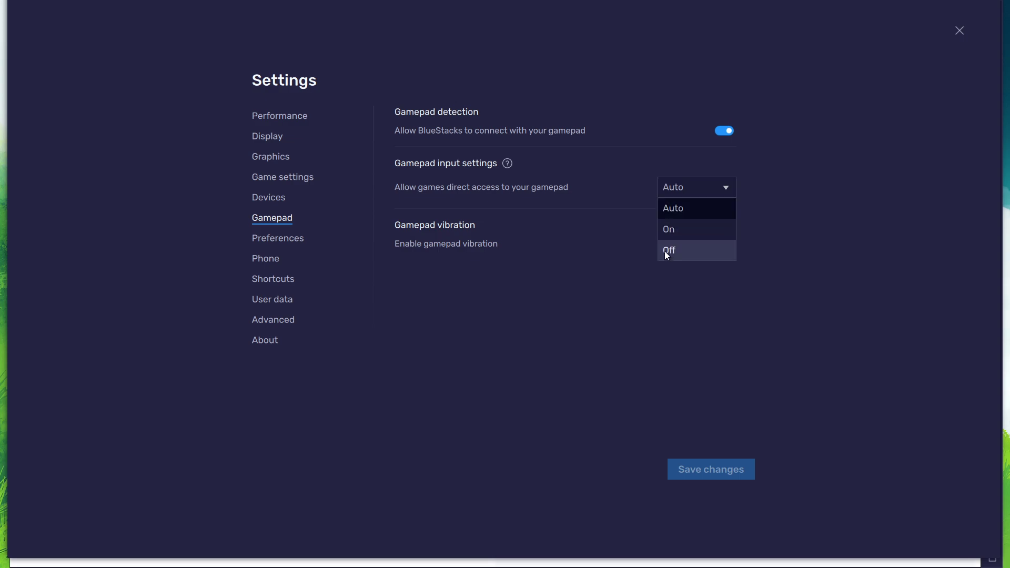
left_click(501, 231)
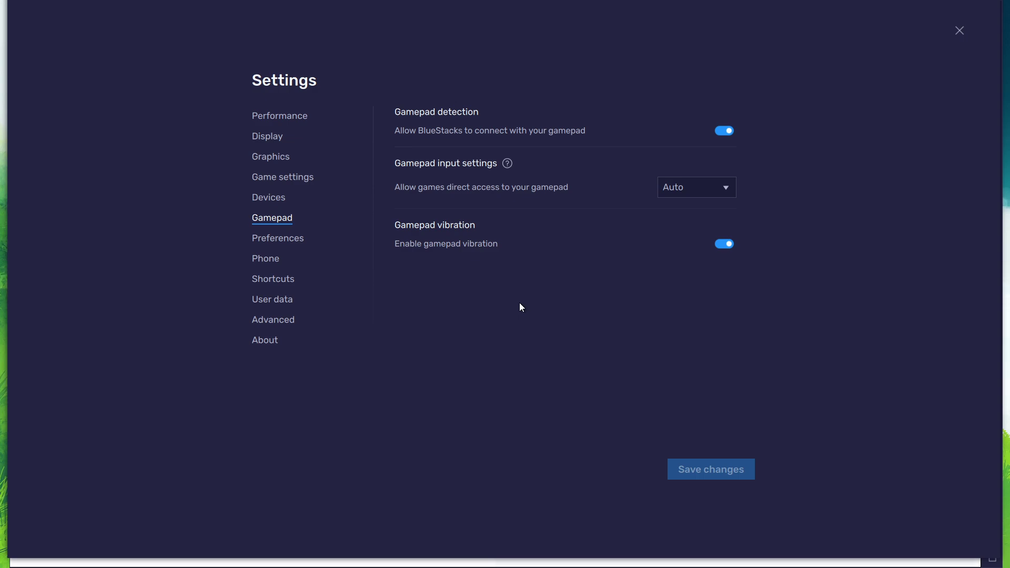
Step: Review the available CPU allocation, memory allocation and performance mode options in the performance settings
left_click(294, 120)
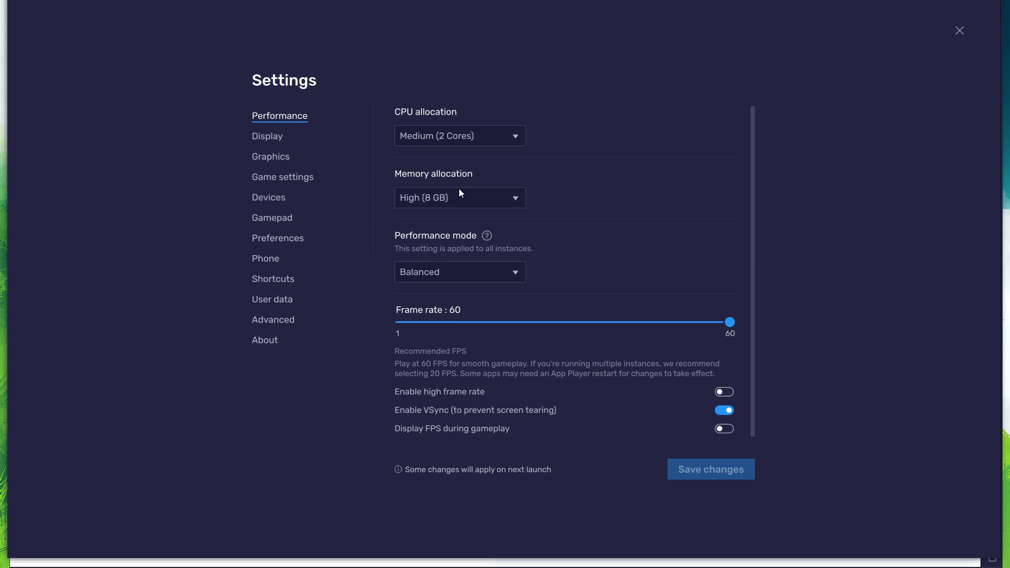
left_click(488, 138)
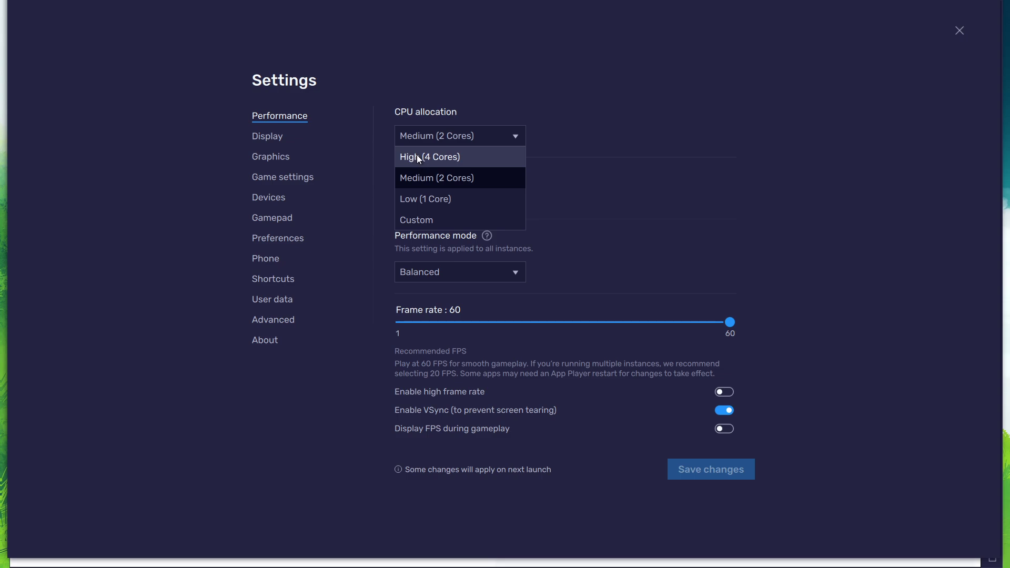
left_click(577, 177)
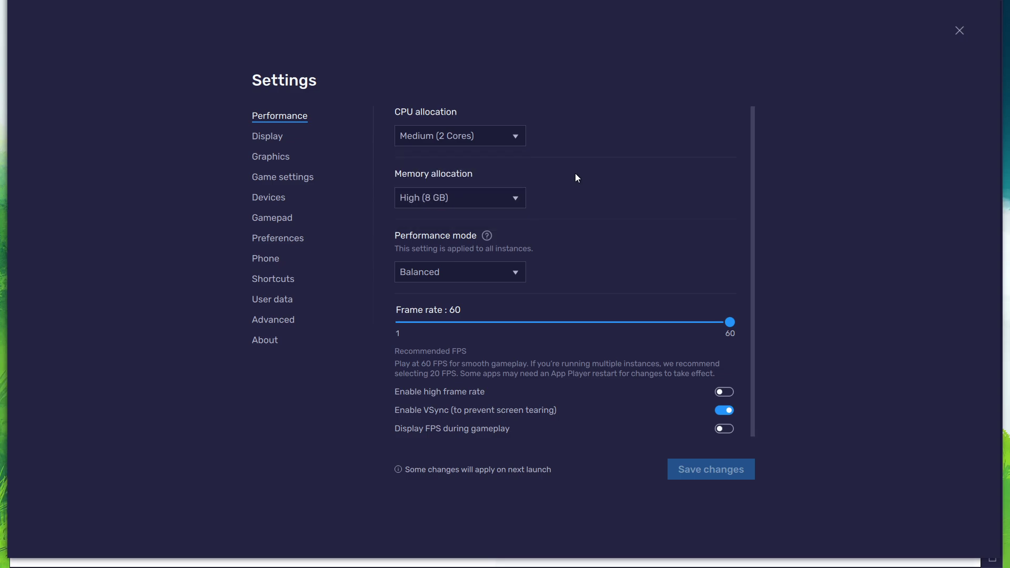
left_click(461, 198)
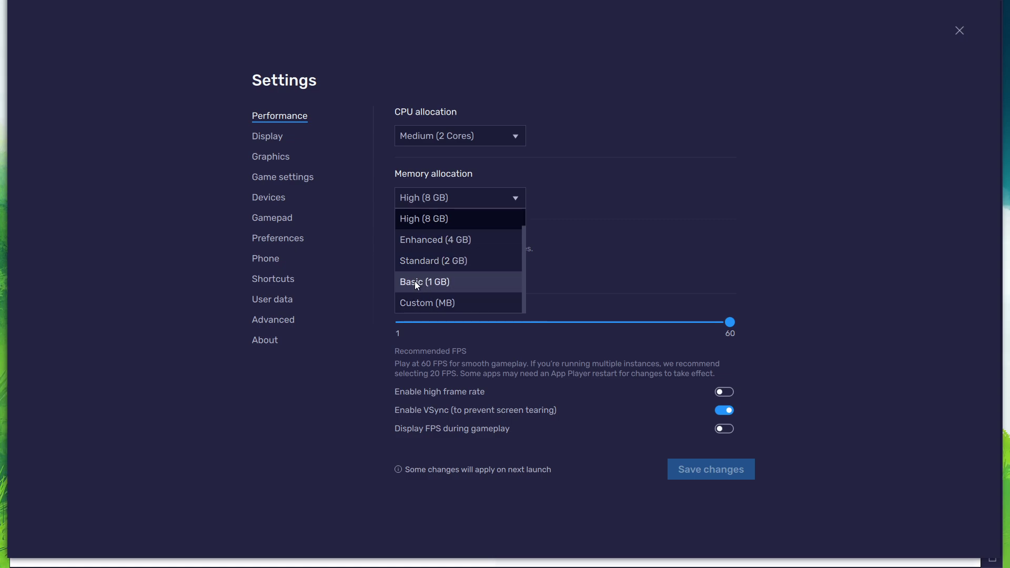
left_click(580, 218)
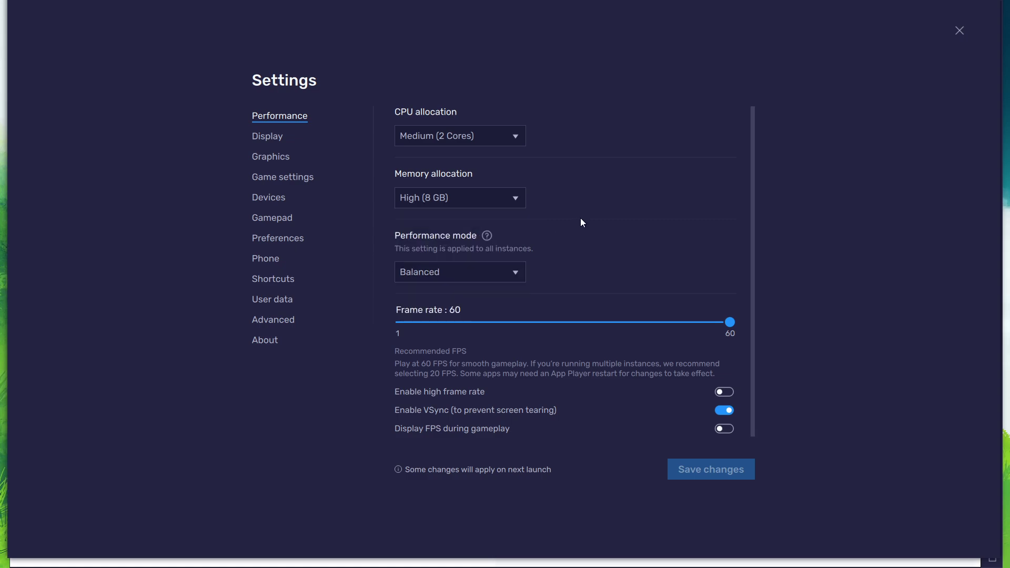
left_click(479, 271)
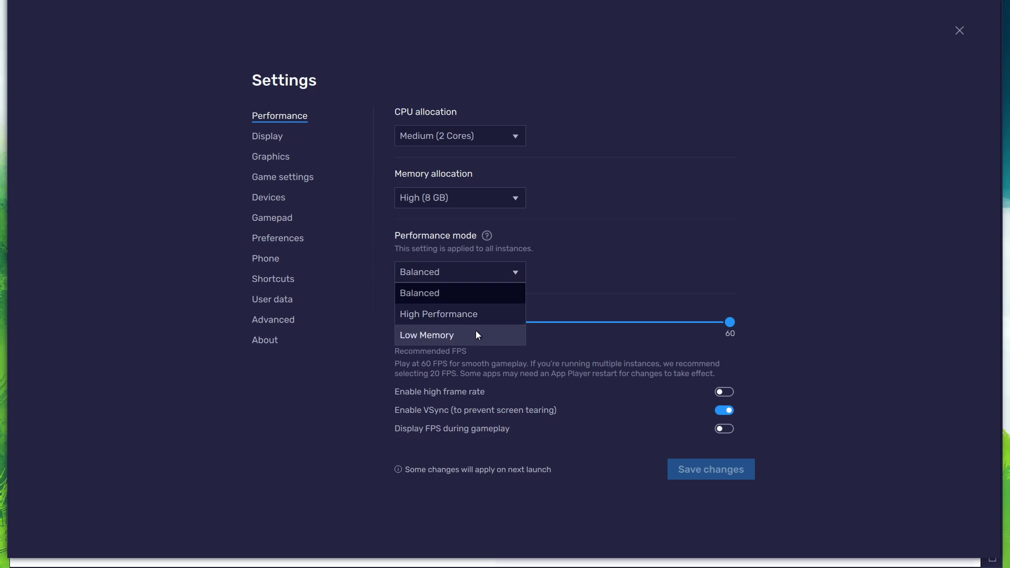
left_click(575, 243)
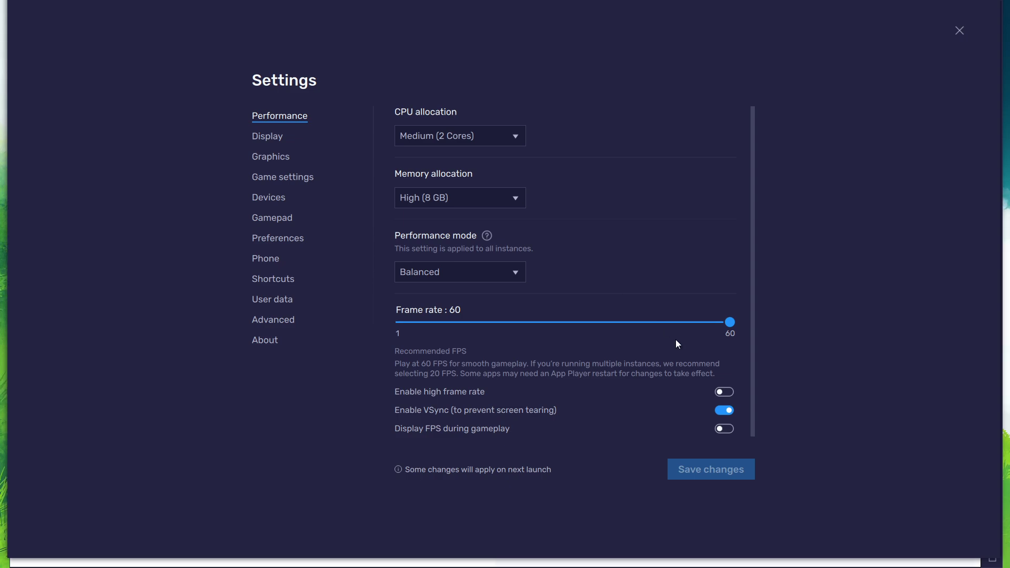
Step: Try enabling high frame rate and raising the frame rate to about 142
left_click(724, 392)
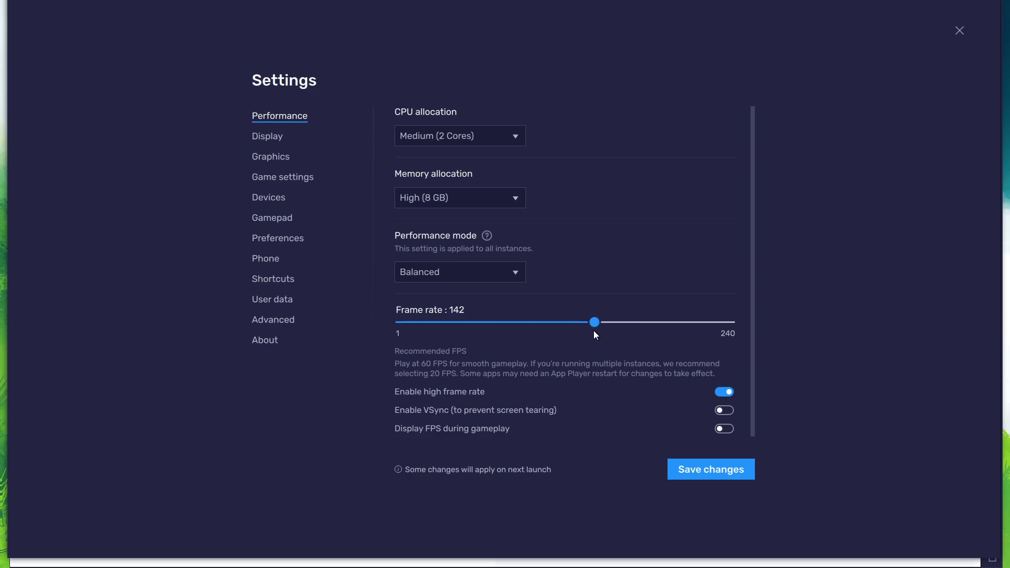
left_click_drag(596, 335, 601, 336)
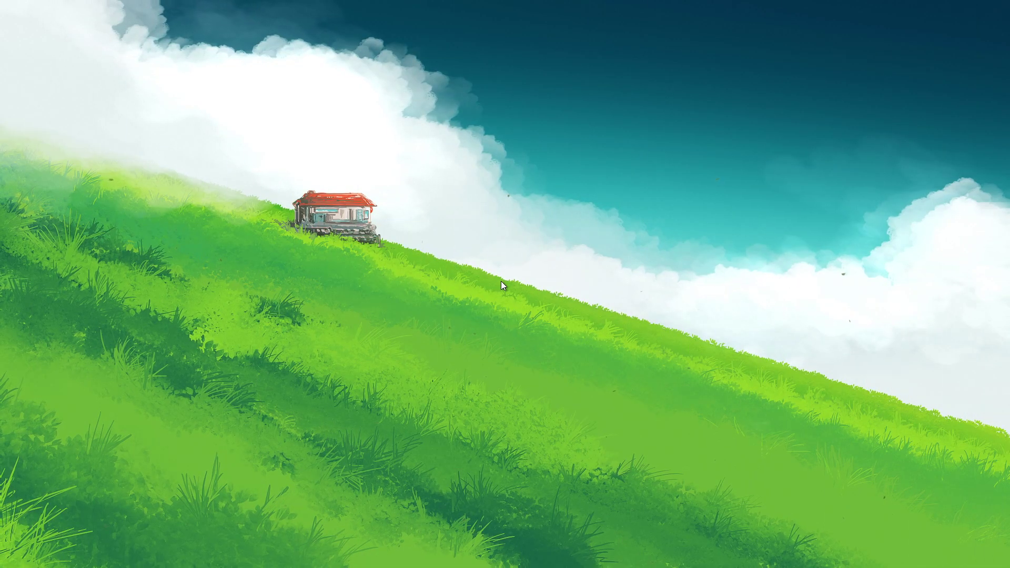
Step: Open the Windows display settings from the desktop and check the refresh rate options under advanced display
right_click(501, 285)
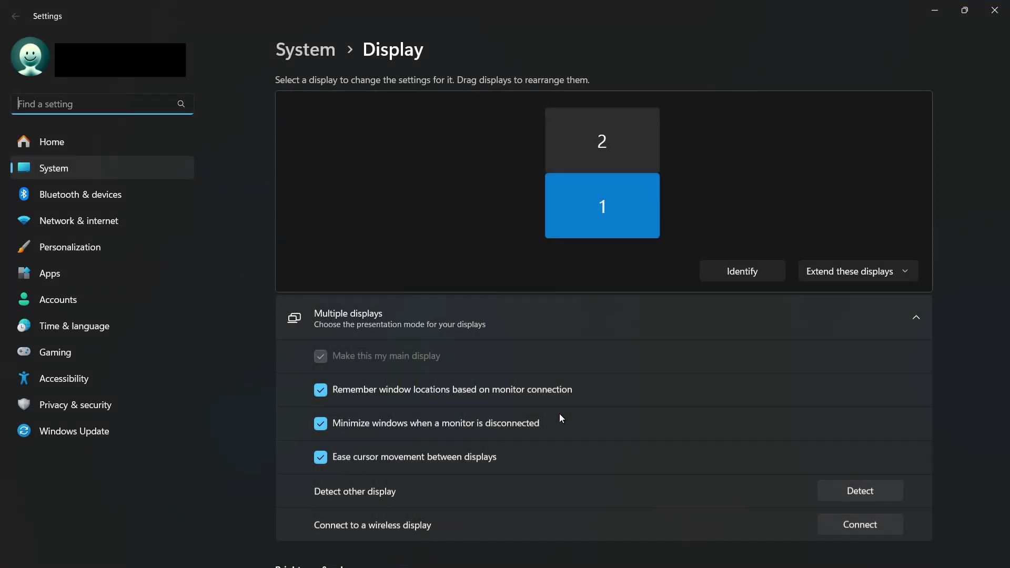
left_click(559, 335)
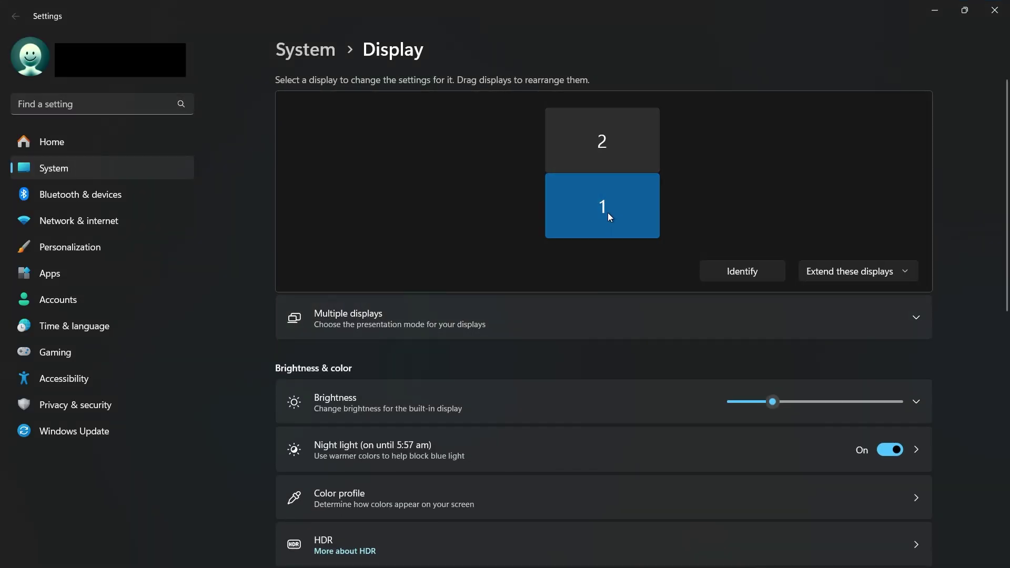
scroll(604, 299, "down", 10)
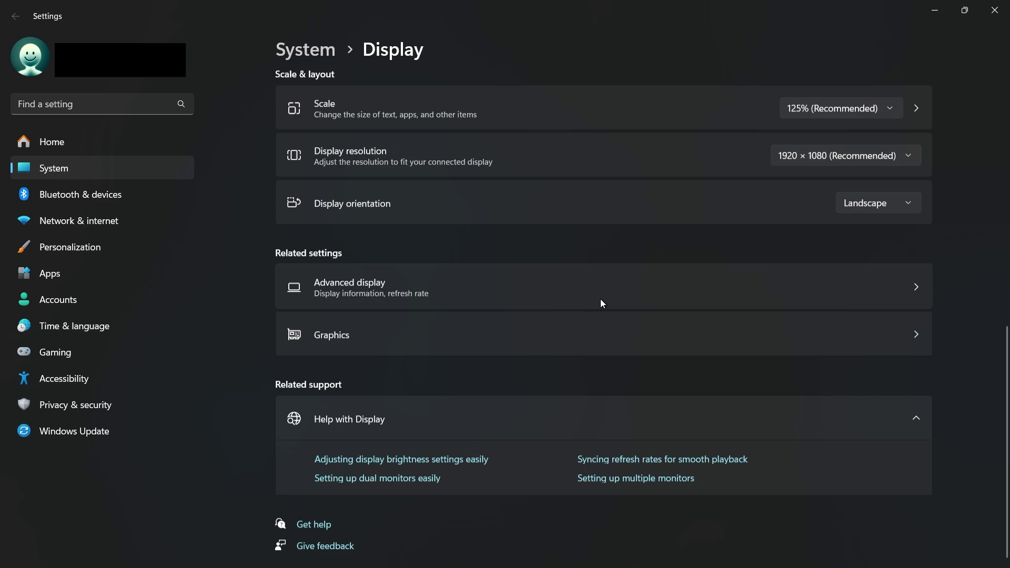
left_click(337, 290)
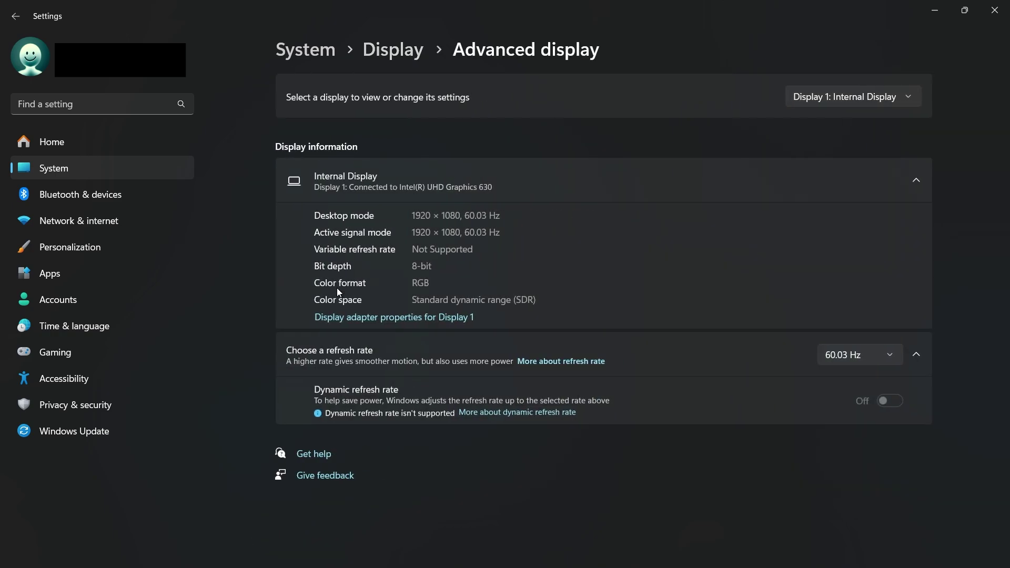
left_click(847, 349)
left_click(836, 361)
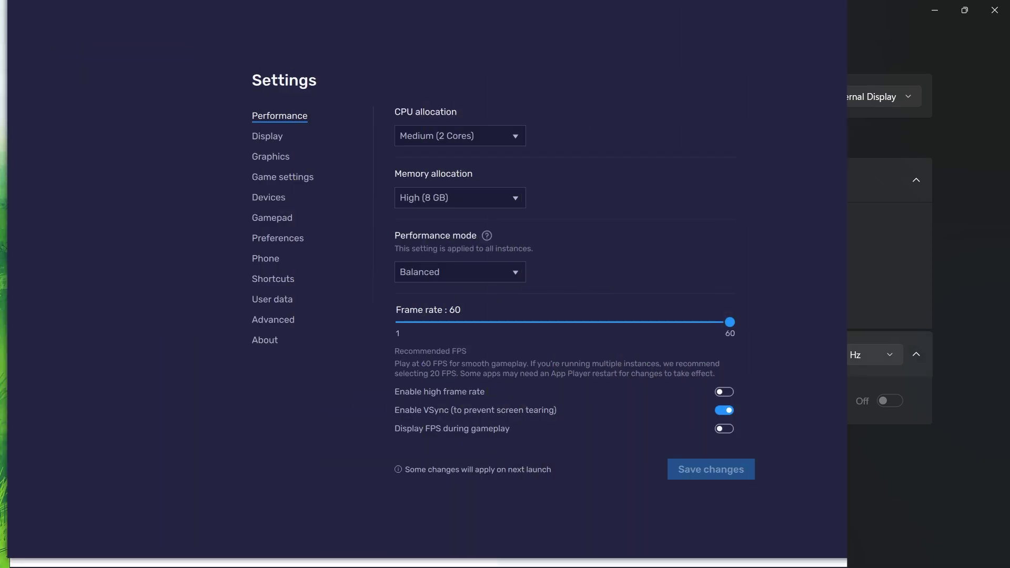
Step: Switch back to the BlueStacks settings, review the display resolution and performance options while keeping Landscape, and close the settings
left_click(268, 138)
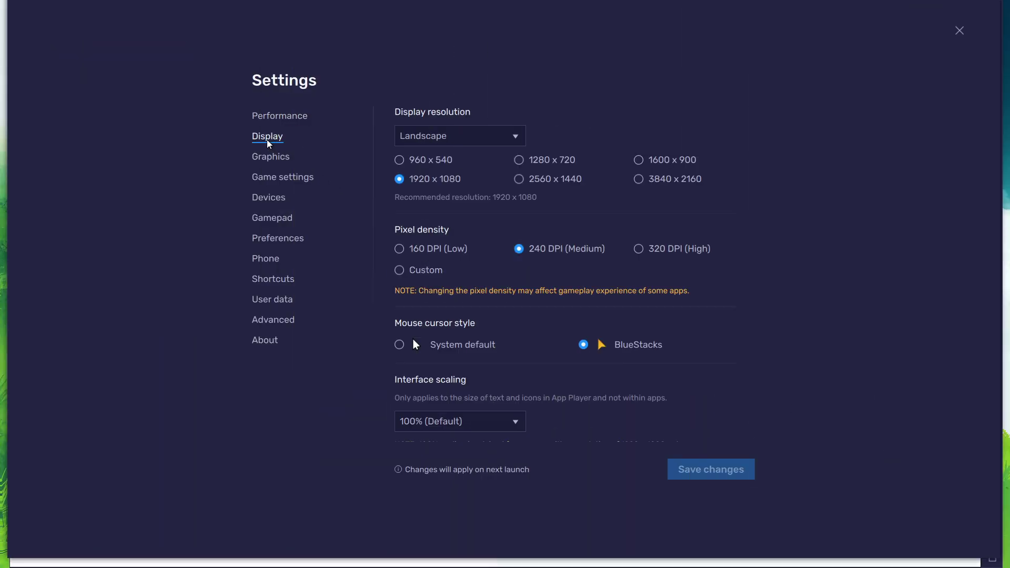
left_click(448, 140)
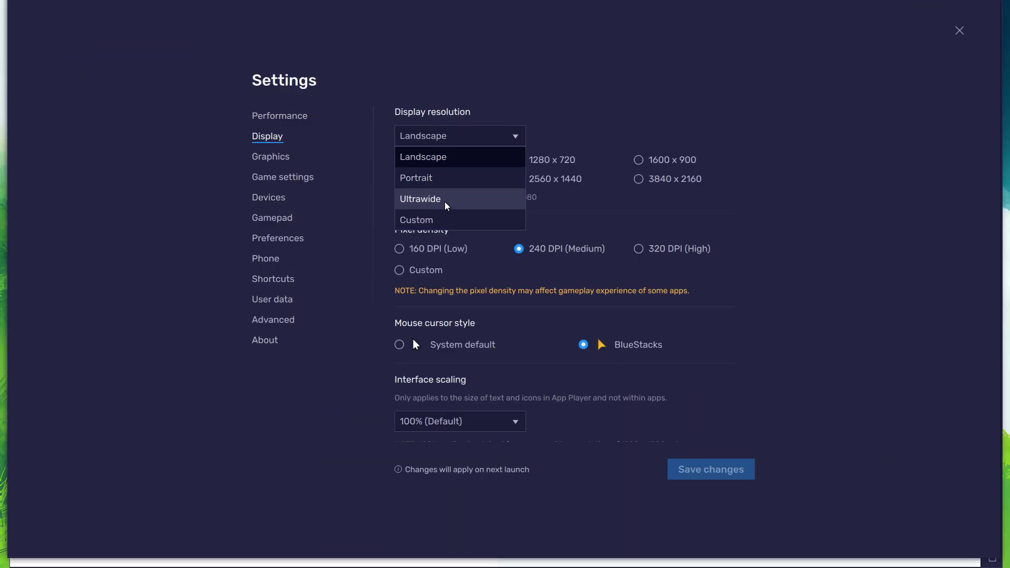
left_click(426, 164)
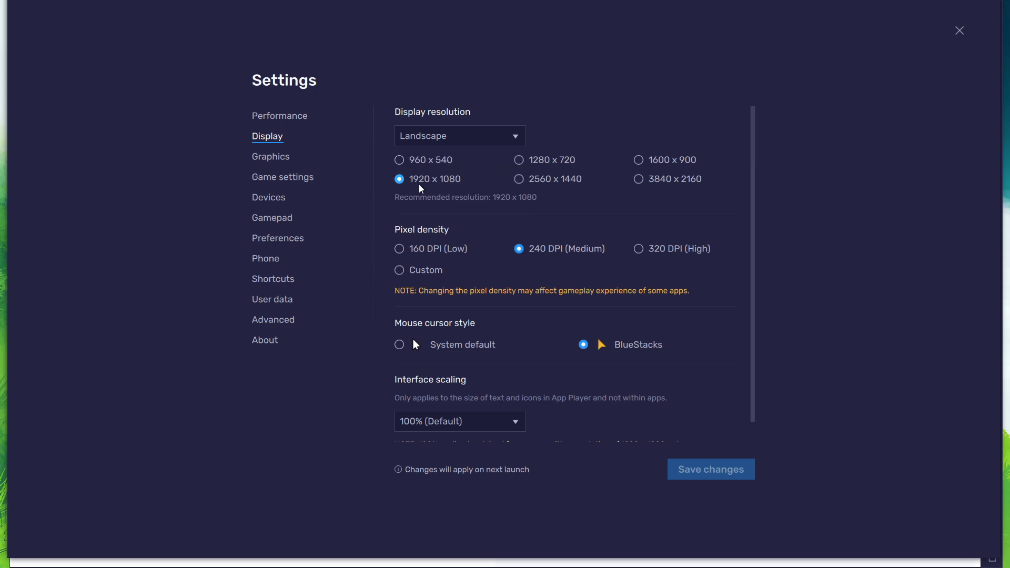
left_click(301, 120)
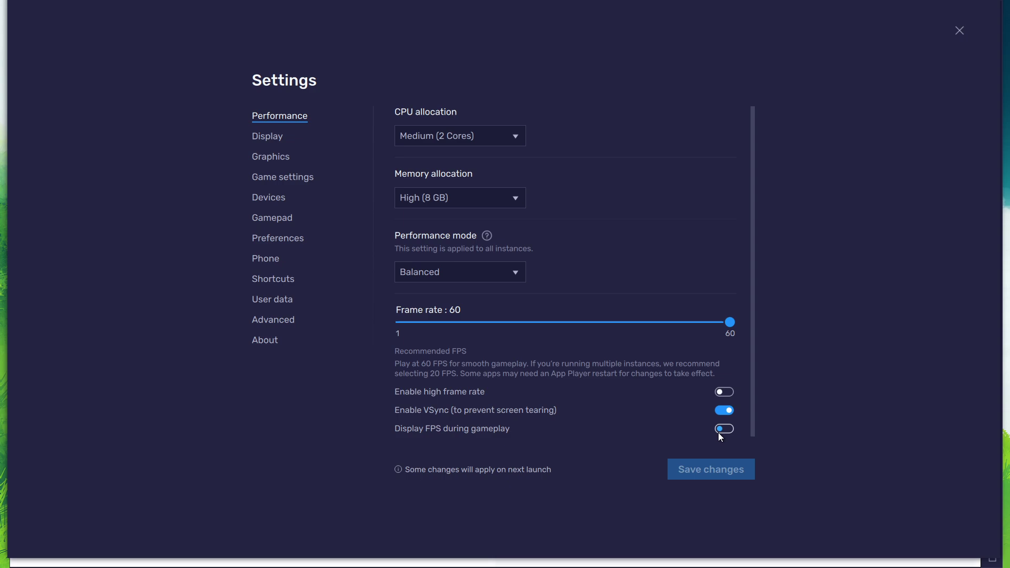
left_click(957, 33)
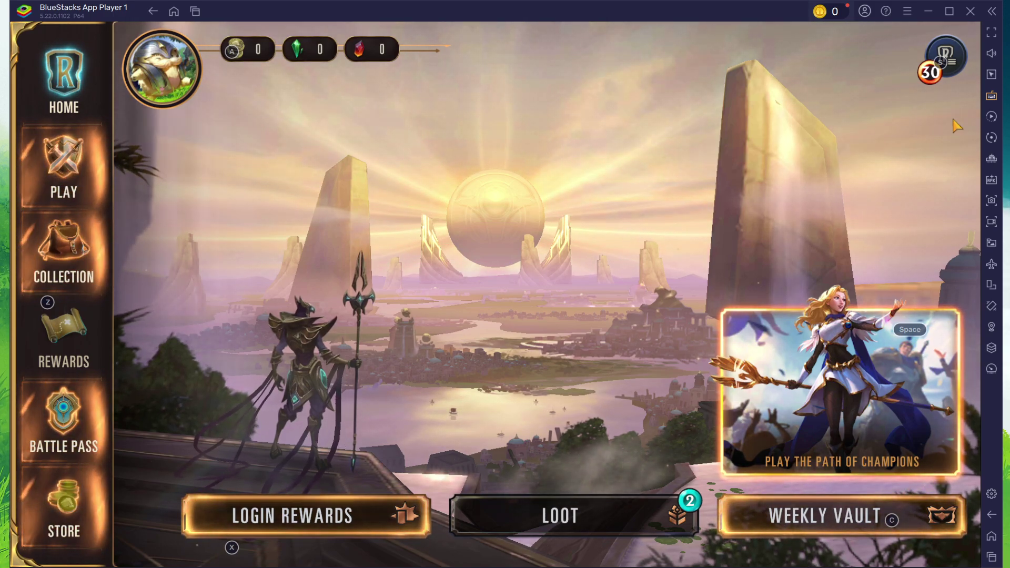
Step: Open the controls editor for Legends of Runeterra, examine the default key mapping, and close the editor
left_click(992, 97)
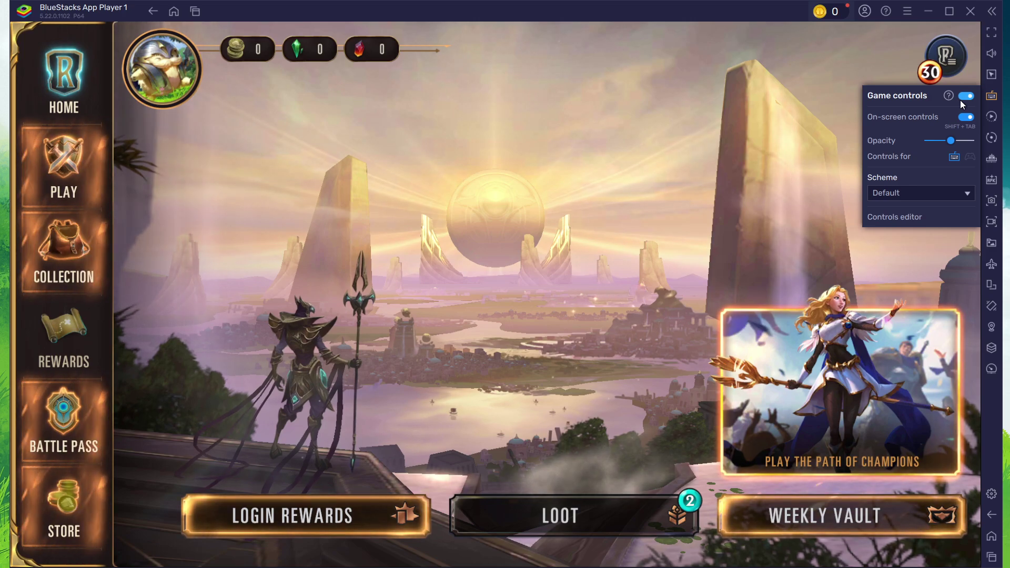
left_click(895, 214)
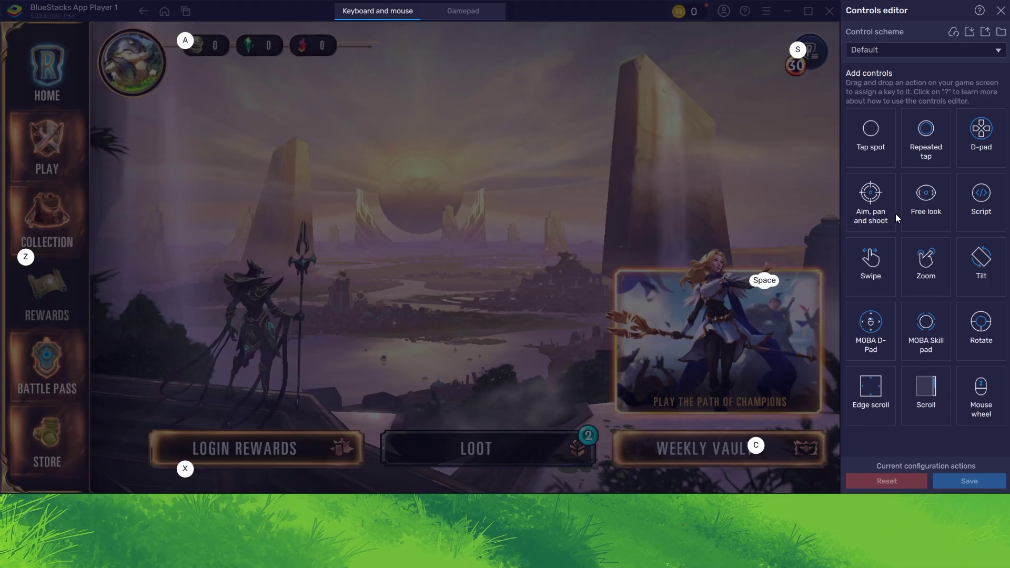
left_click(1000, 10)
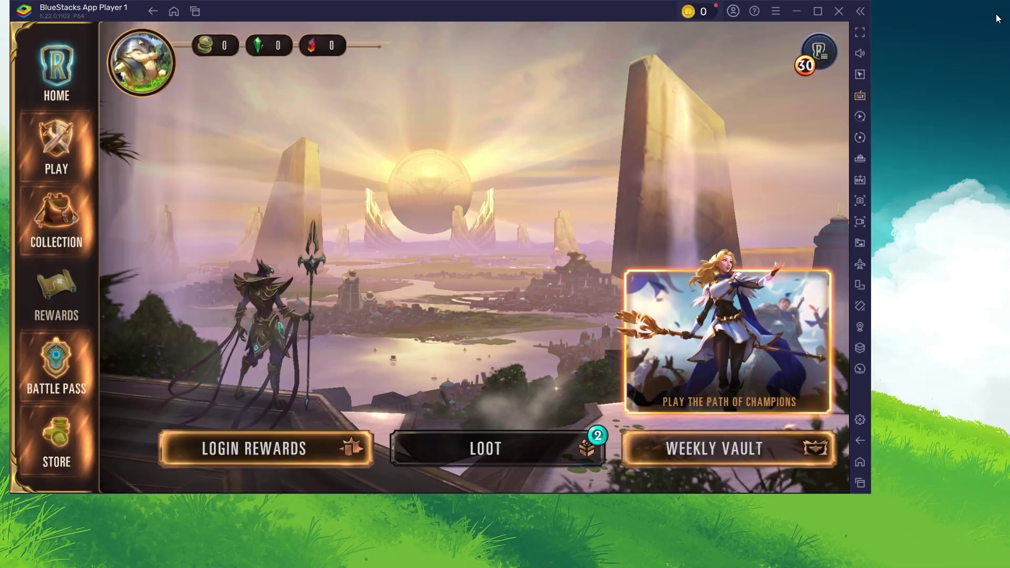
Step: Slightly increase the opacity of the on-screen game controls
left_click(989, 96)
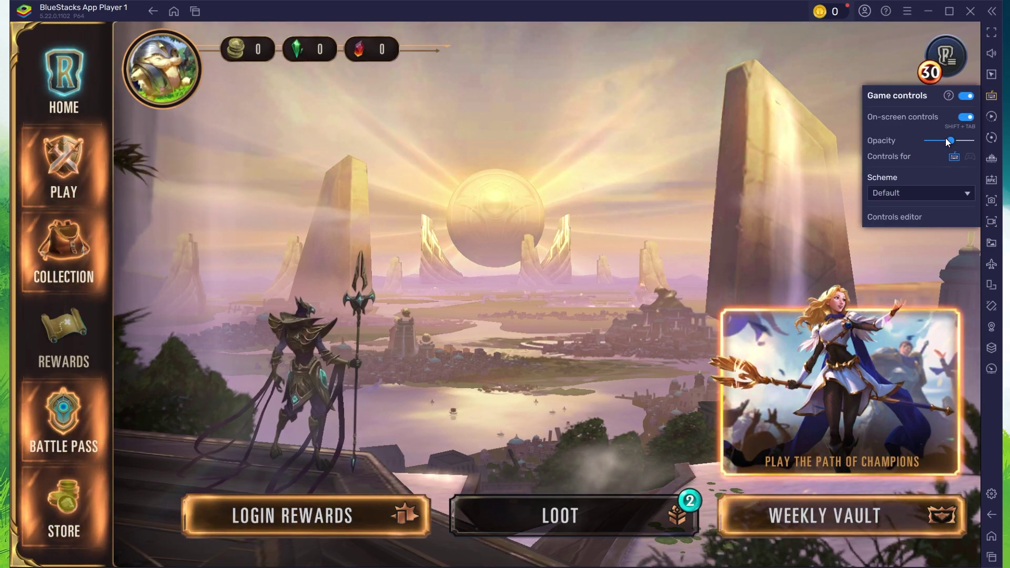
left_click_drag(944, 141, 952, 141)
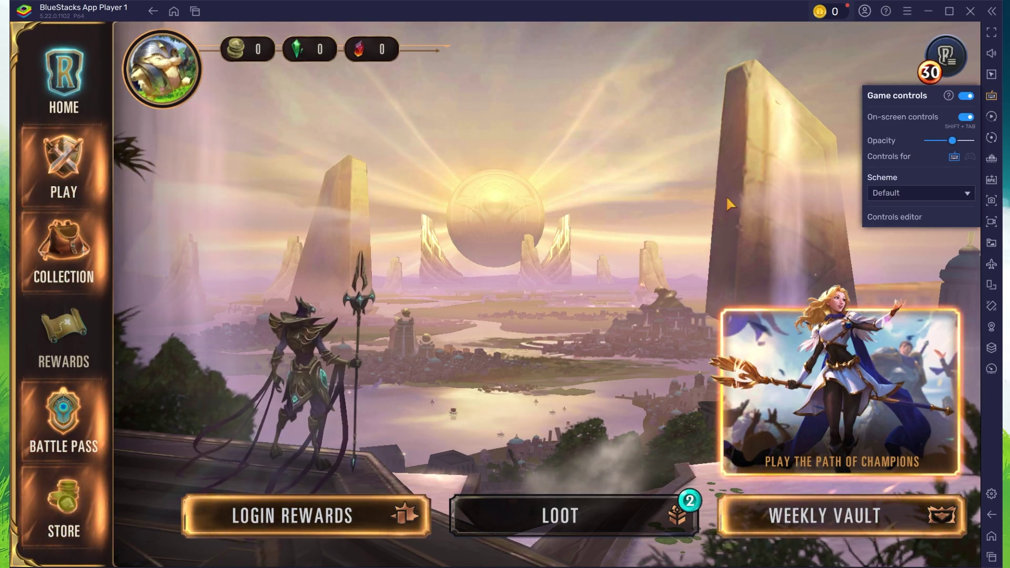
Step: Dismiss the game controls settings, examine the general, video, audio and about pages of the game's own options, and close the options
left_click(539, 266)
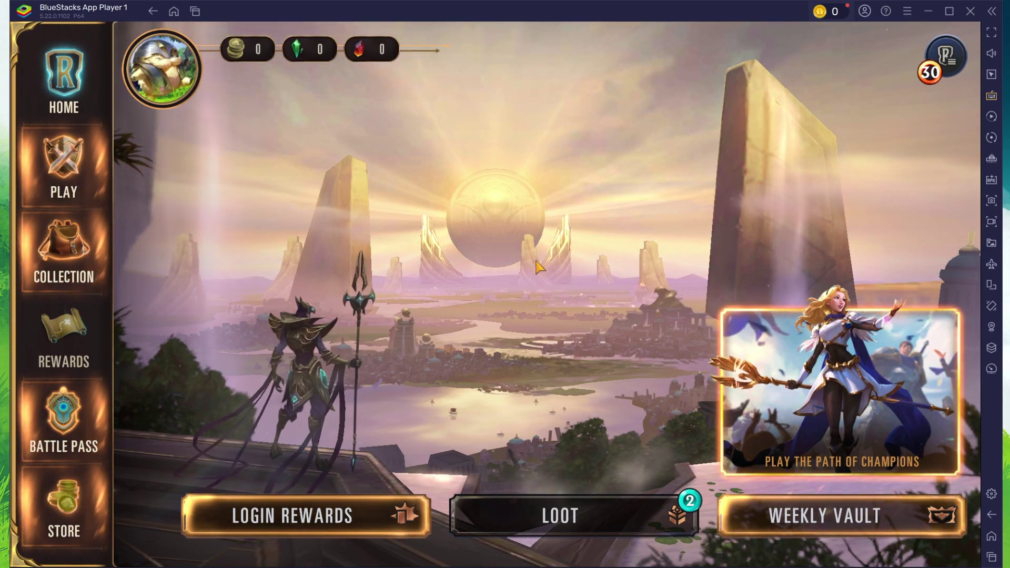
left_click(954, 57)
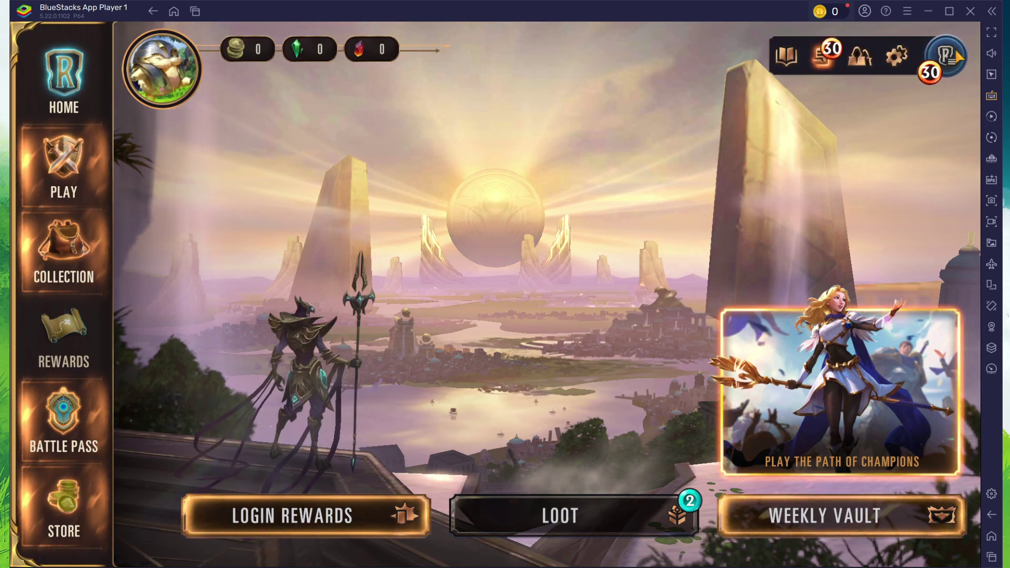
left_click(896, 55)
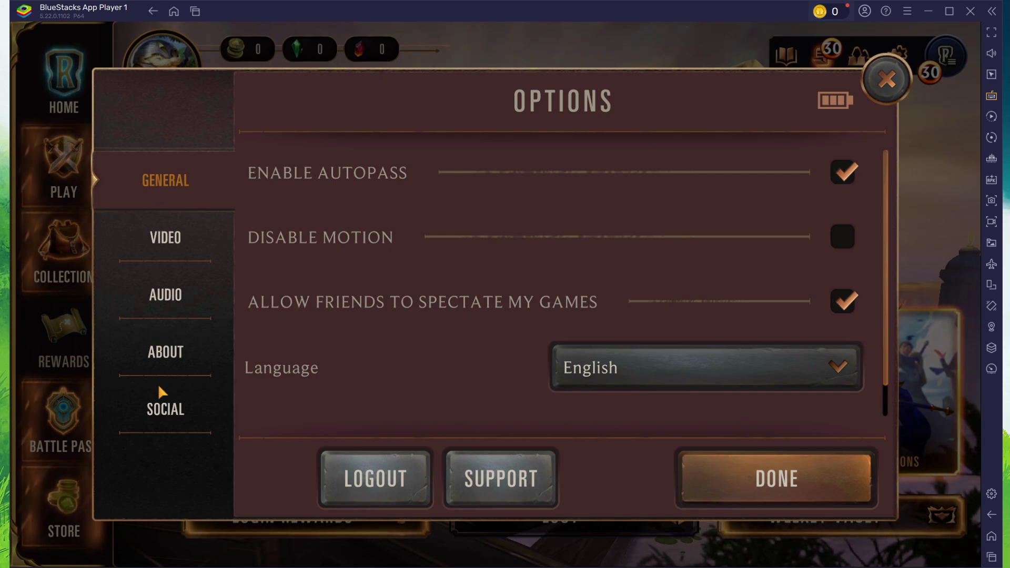
left_click(163, 245)
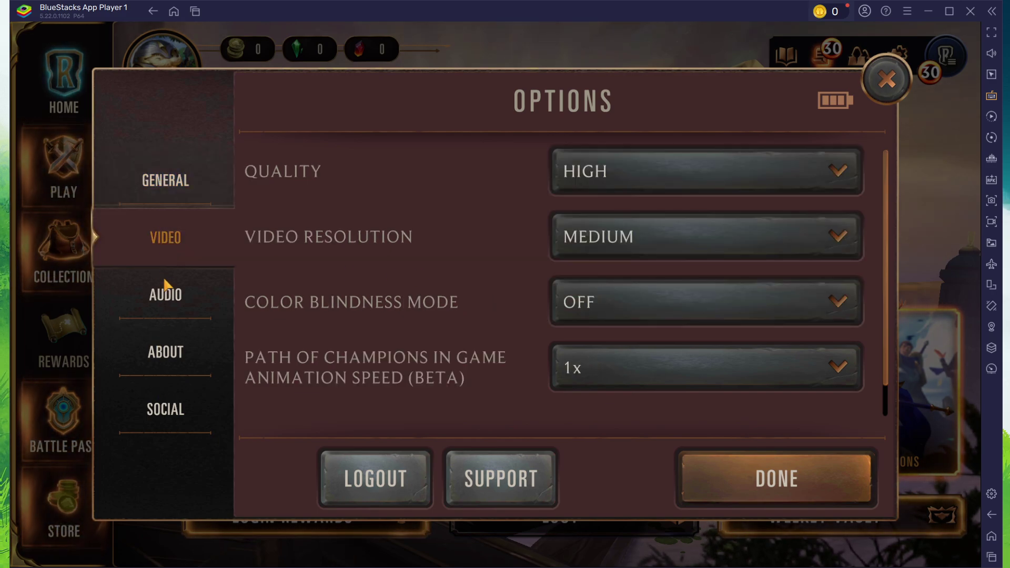
left_click(164, 290)
left_click(167, 243)
left_click(174, 184)
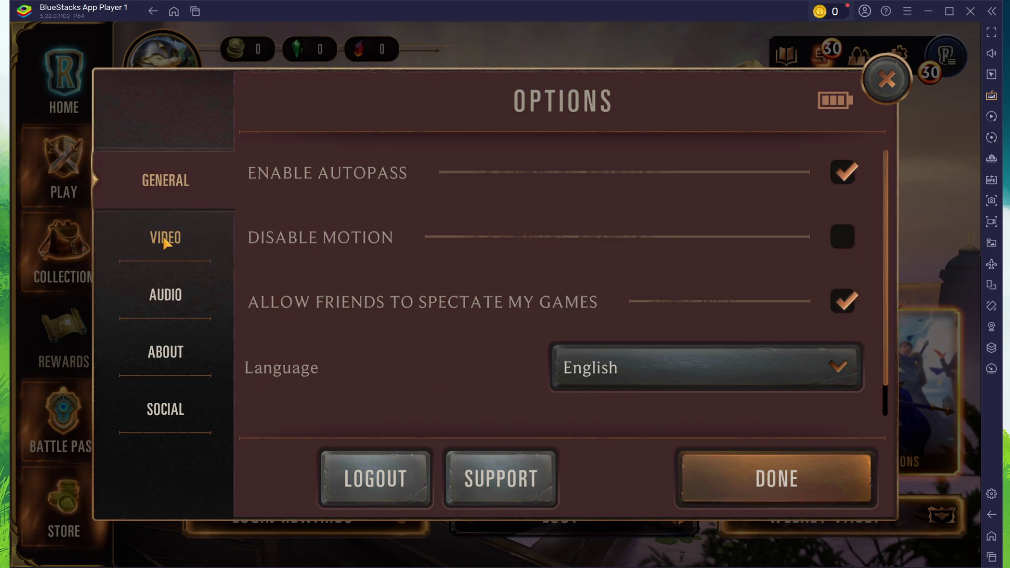
left_click(165, 349)
left_click(166, 298)
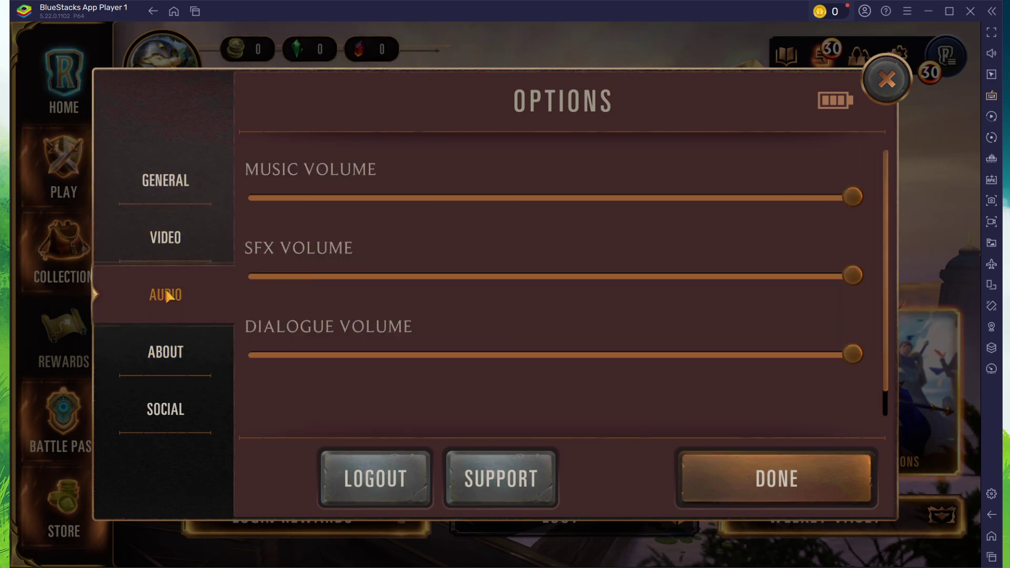
left_click(872, 74)
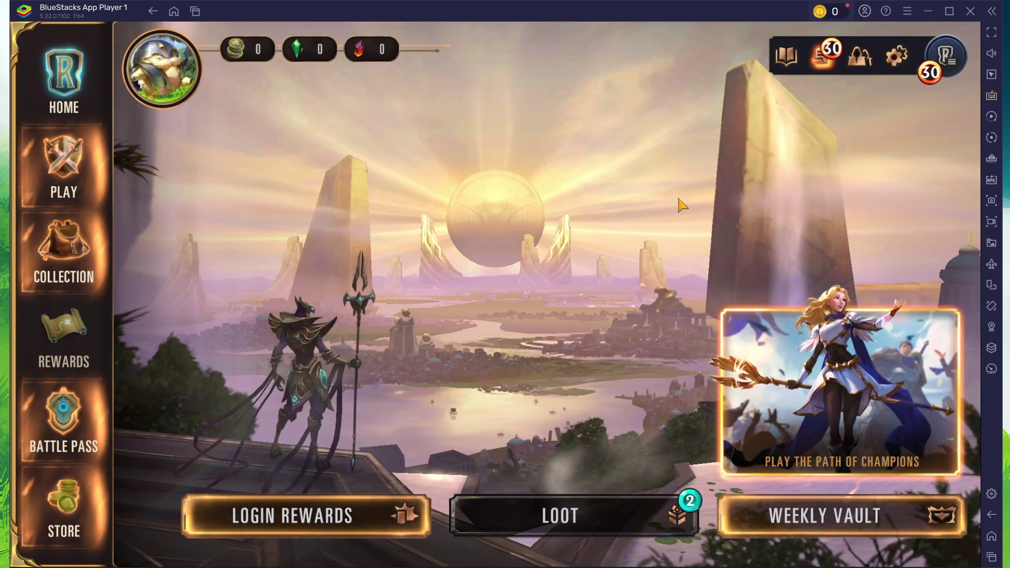